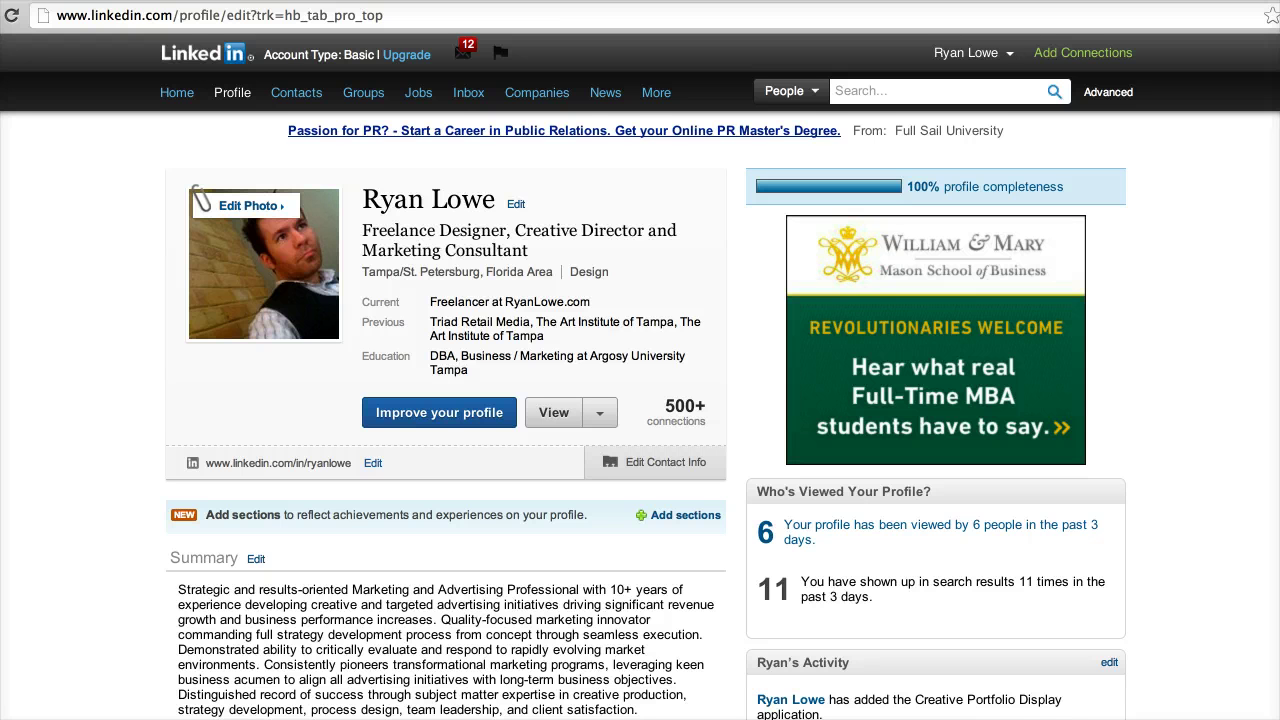
Step: Open a new blank browser tab beside the LinkedIn profile page
{"action": "key", "text": "ctrl+t"}
Step: Load behance.net and open your own Behance profile showing the UF PMU project
{"action": "type", "text": "behance"}
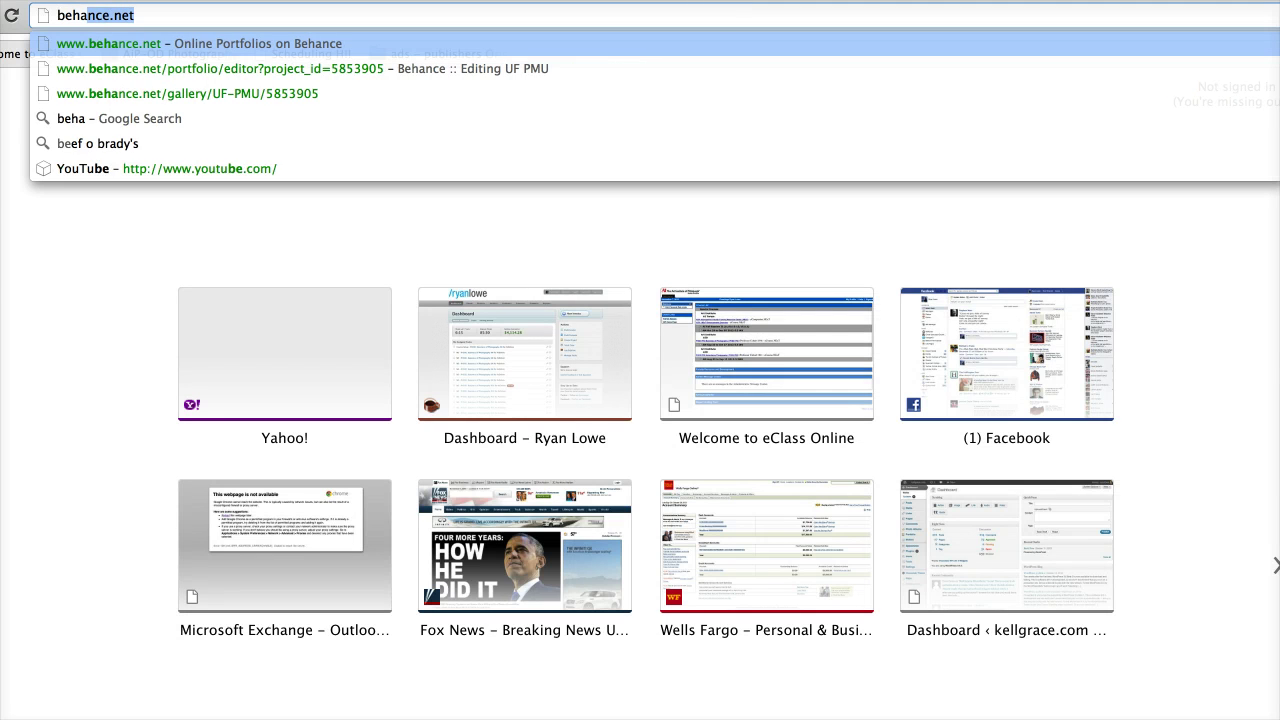
{"action": "type", "text": ".net"}
{"action": "key", "text": "Return"}
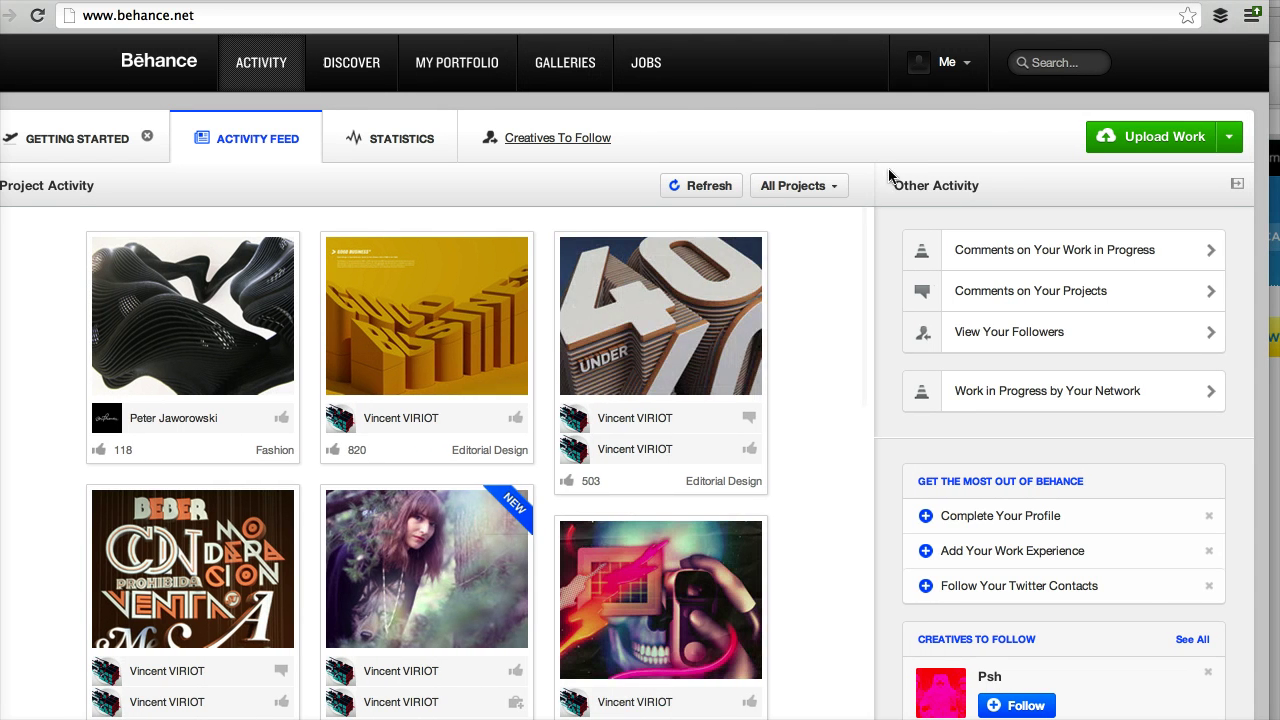
{"action": "left_click", "coordinate": [969, 64]}
{"action": "mouse_move", "coordinate": [920, 66]}
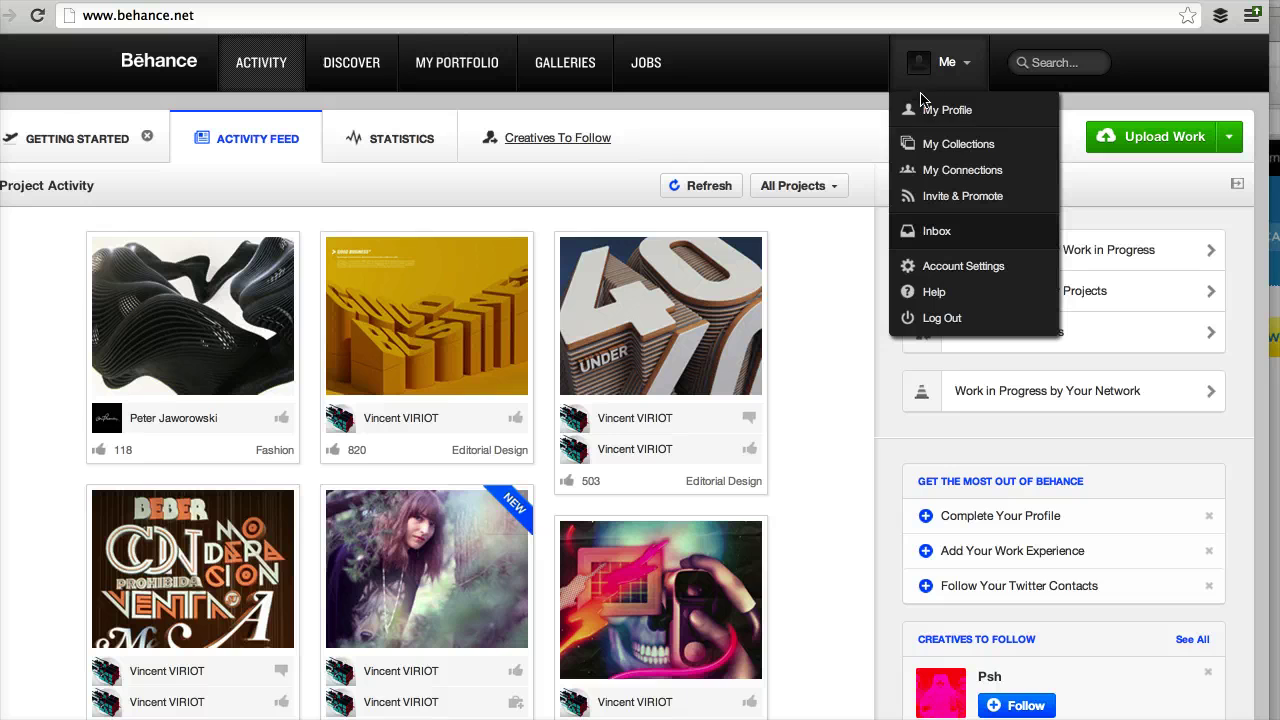
{"action": "left_click", "coordinate": [941, 112]}
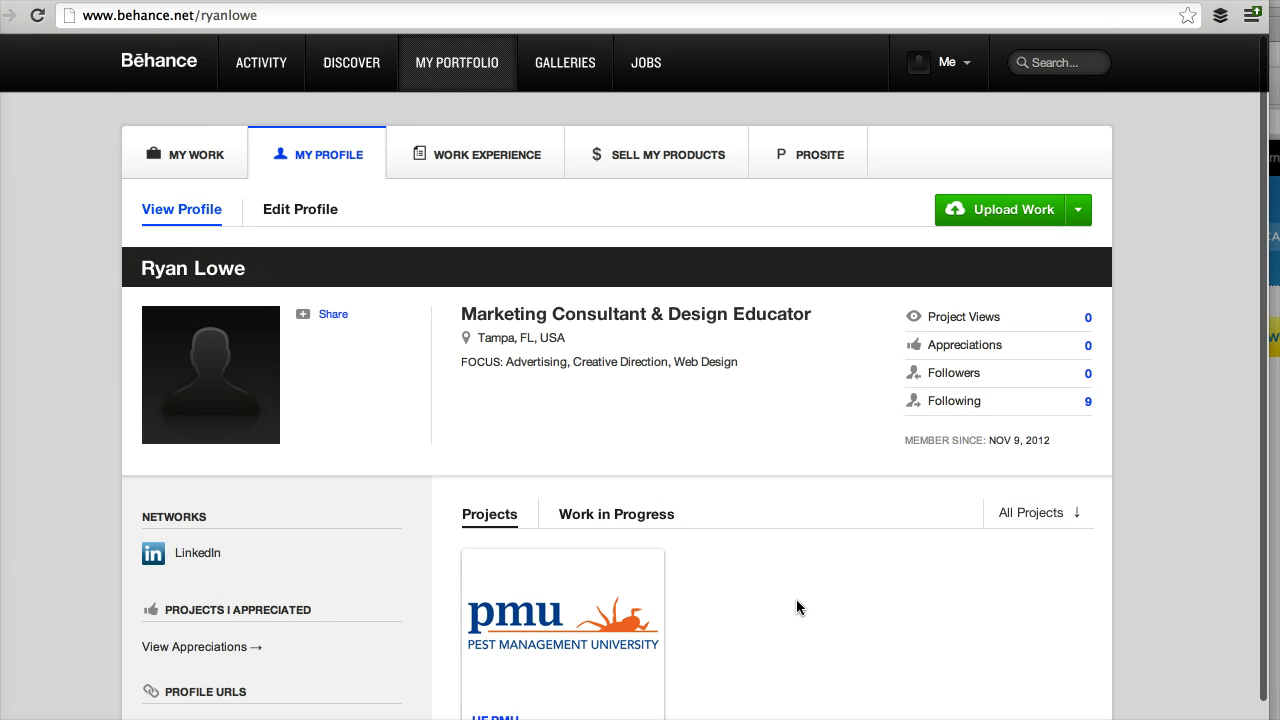
{"action": "scroll", "coordinate": [798, 600], "scroll_direction": "down", "scroll_amount": 2}
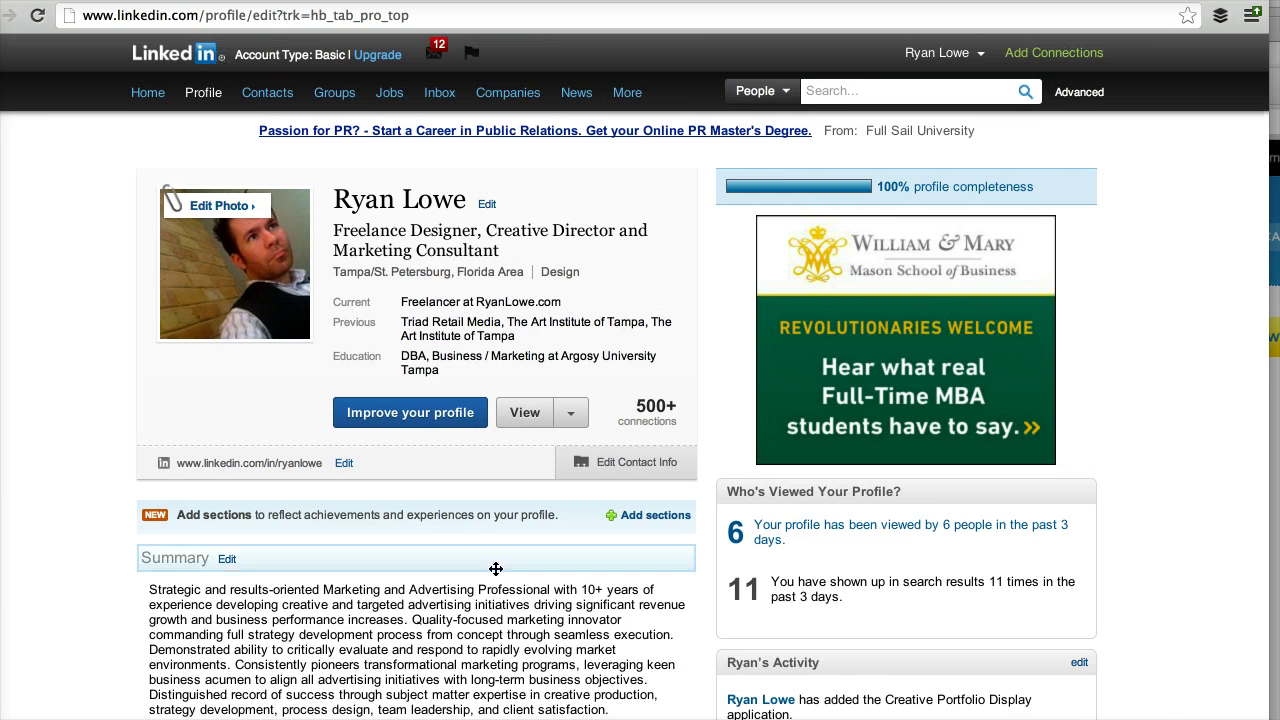
Step: Open LinkedIn's Get More Applications directory and scroll to Behance's Portfolio Display app
{"action": "mouse_move", "coordinate": [630, 99]}
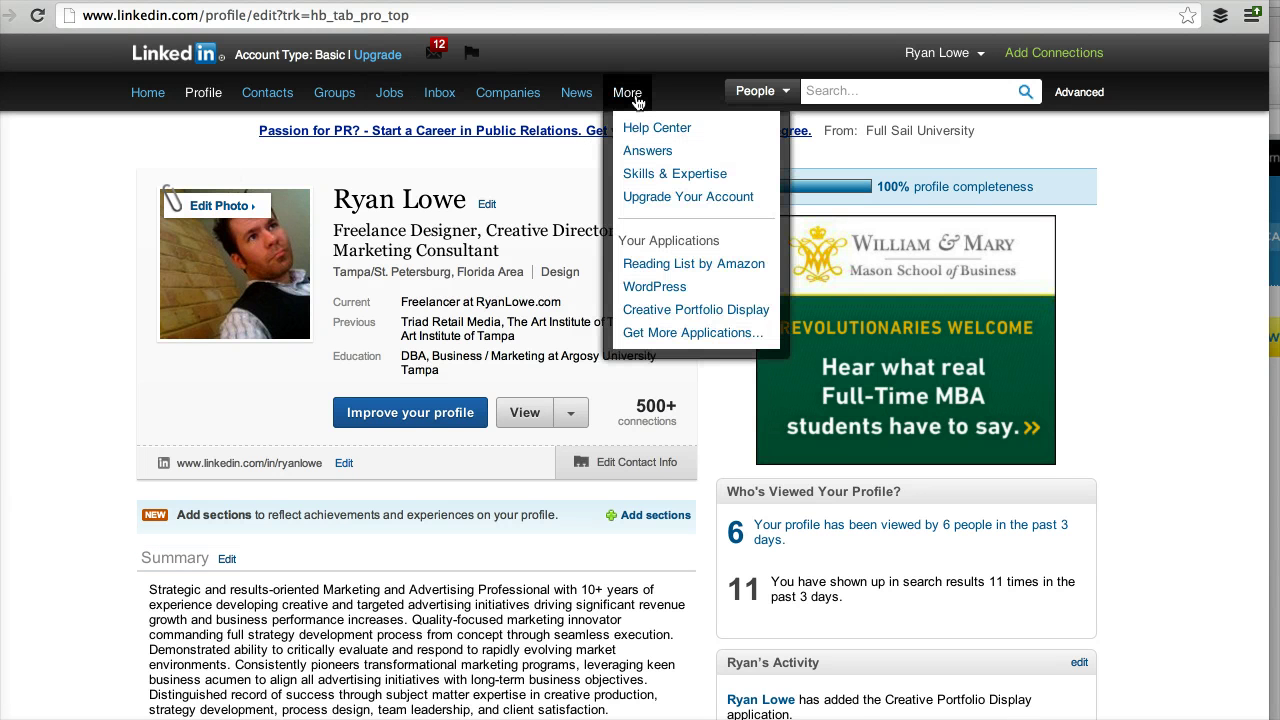
{"action": "left_click", "coordinate": [660, 336]}
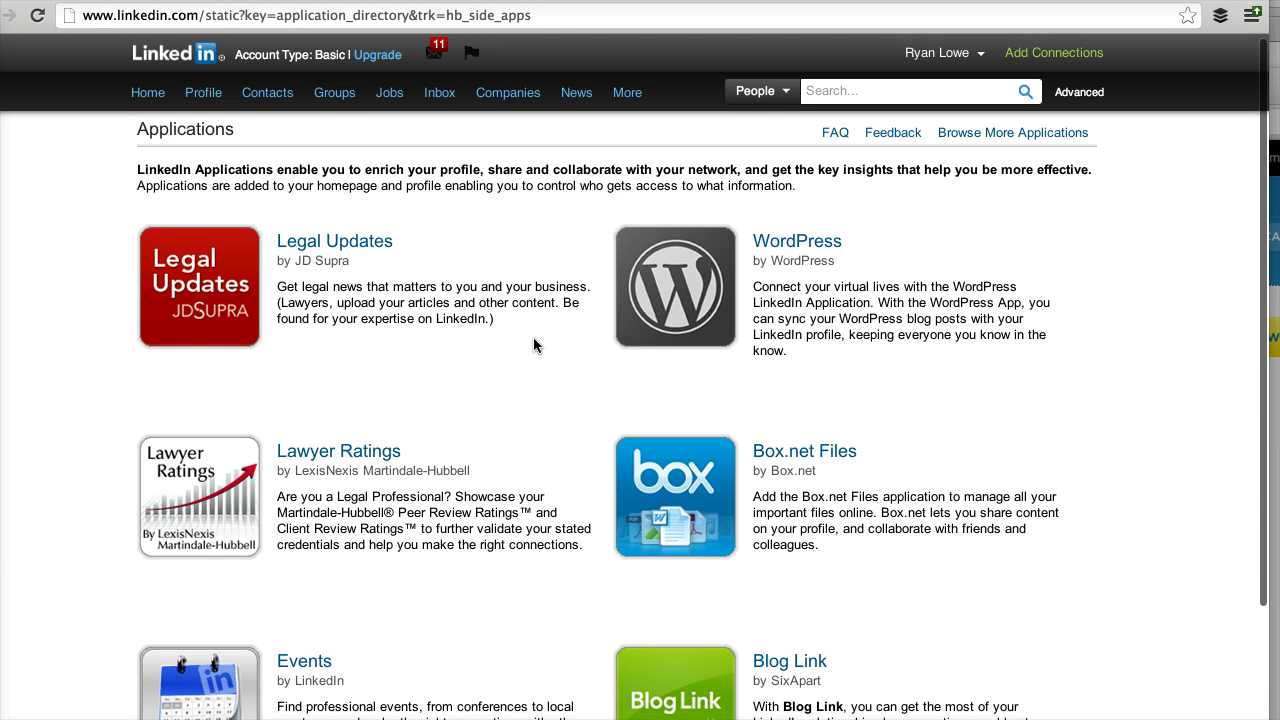
{"action": "scroll", "coordinate": [533, 340], "scroll_direction": "down", "scroll_amount": 4}
{"action": "scroll", "coordinate": [533, 342], "scroll_direction": "down", "scroll_amount": 5}
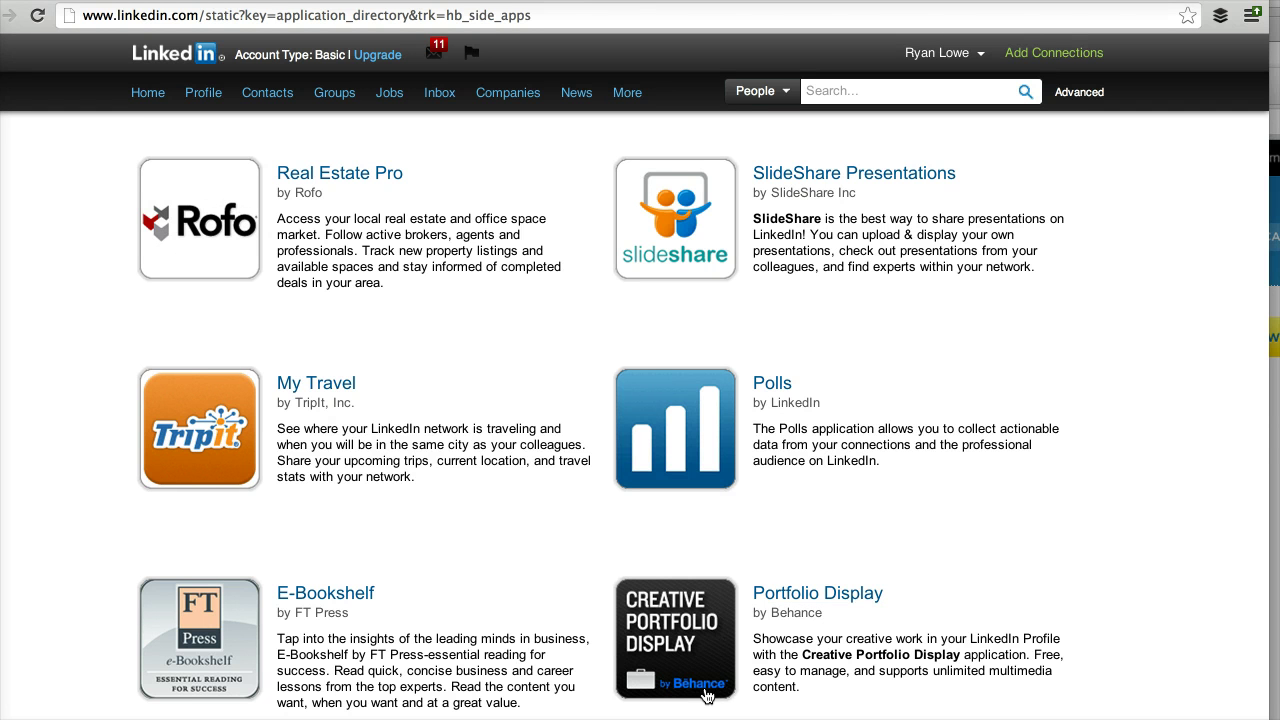
Step: Enable 'Display on my profile' for Portfolio Display, browse its preview screenshots, and update settings
{"action": "left_click", "coordinate": [811, 598]}
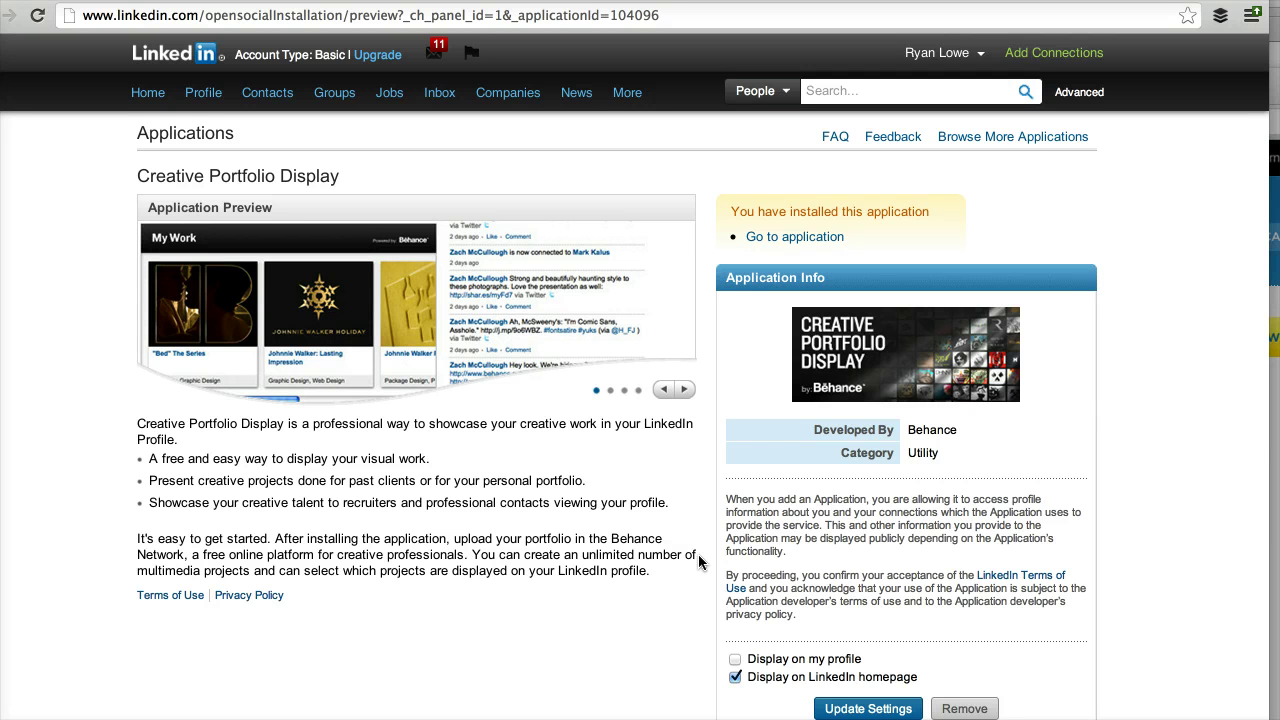
{"action": "left_click", "coordinate": [735, 659]}
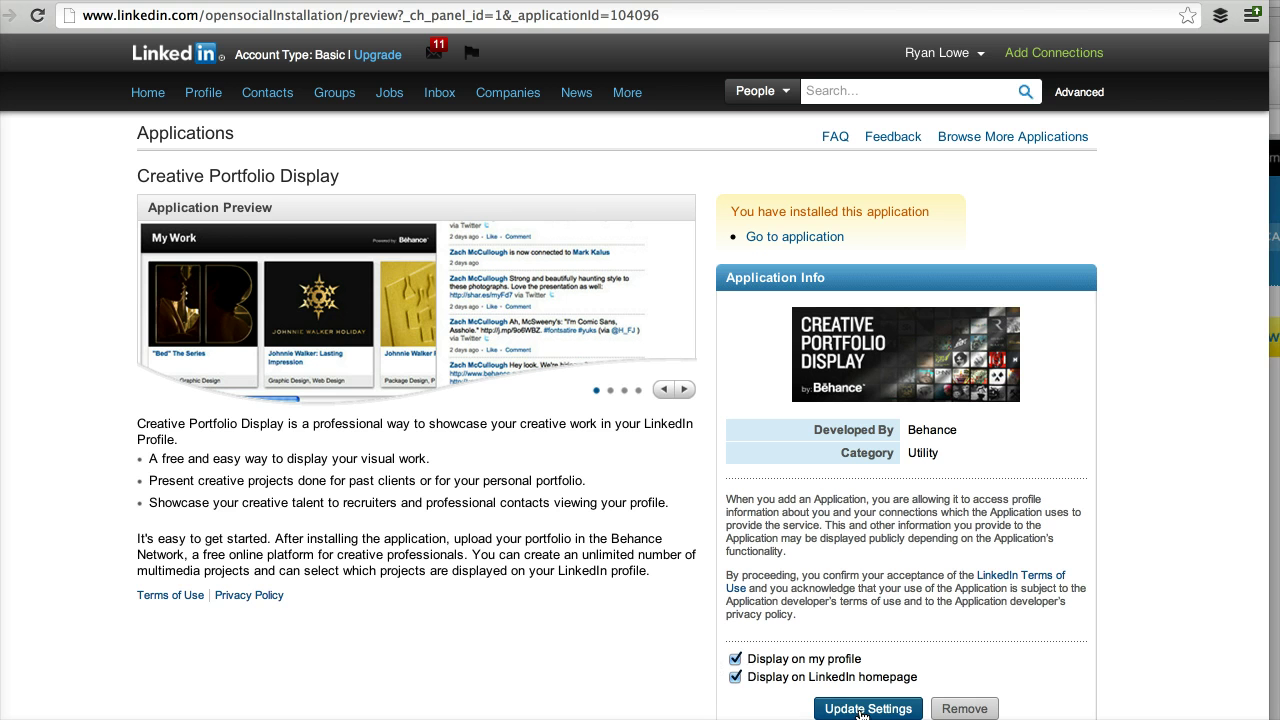
{"action": "left_click", "coordinate": [686, 390]}
{"action": "left_click", "coordinate": [688, 391]}
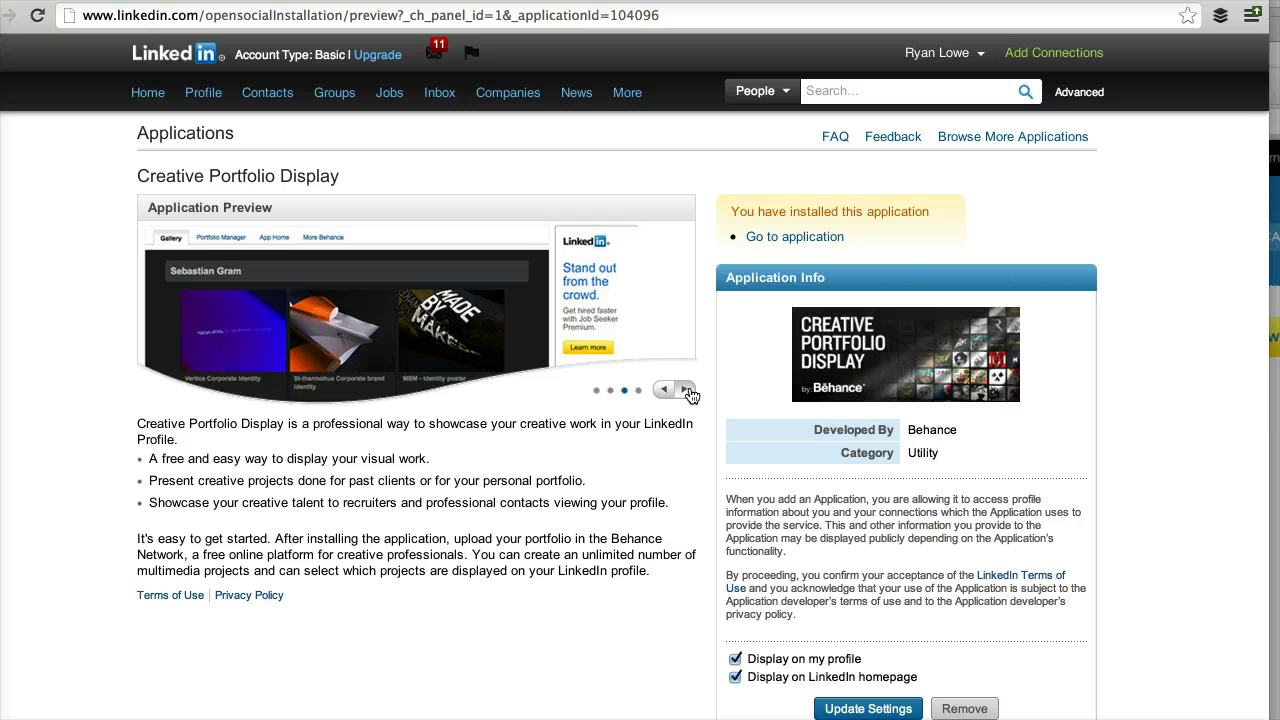
{"action": "left_click", "coordinate": [688, 391]}
{"action": "left_click", "coordinate": [688, 391]}
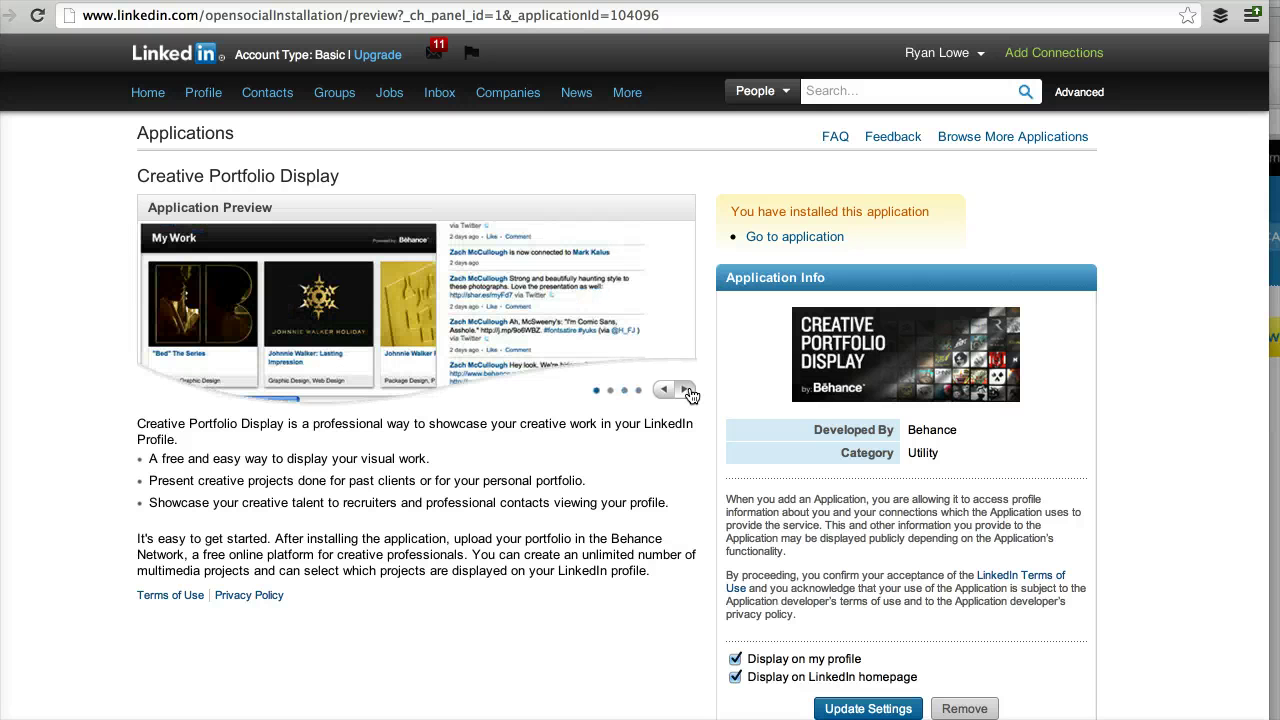
{"action": "left_click", "coordinate": [896, 710]}
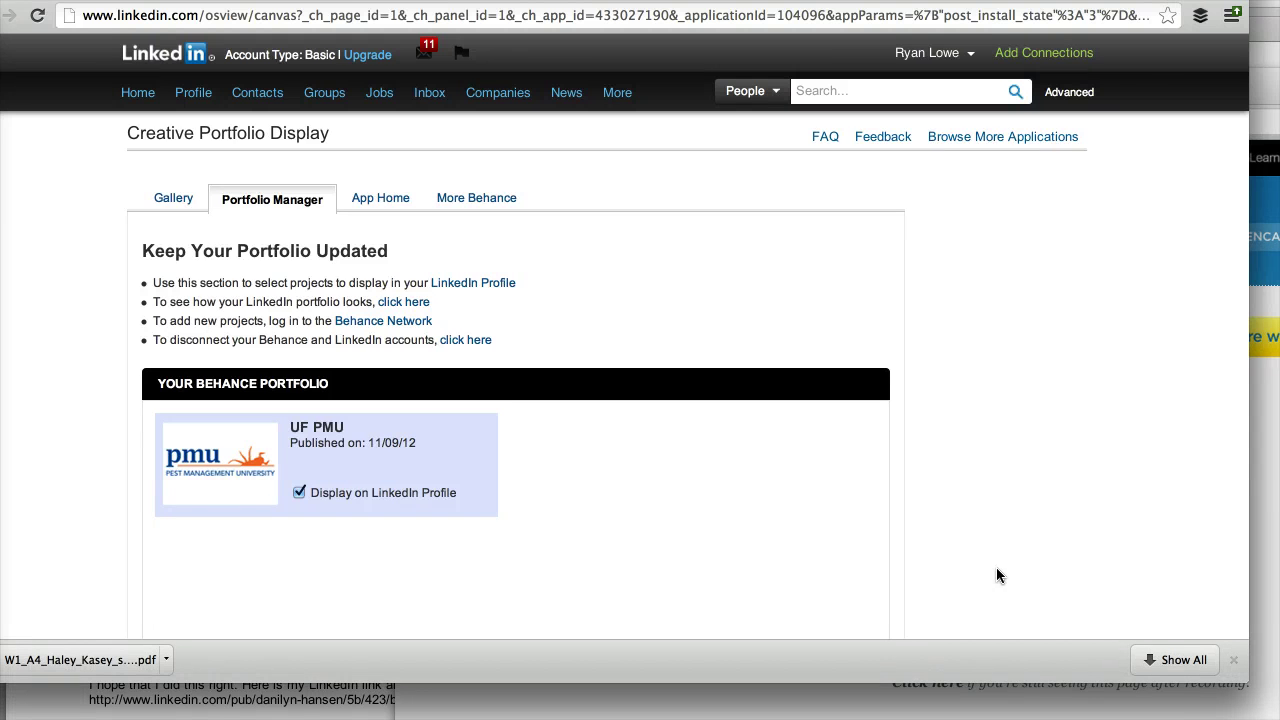
Step: Save the Portfolio Manager setting so UF PMU displays on the profile
{"action": "scroll", "coordinate": [997, 575], "scroll_direction": "down", "scroll_amount": 3}
{"action": "scroll", "coordinate": [997, 575], "scroll_direction": "down", "scroll_amount": 2}
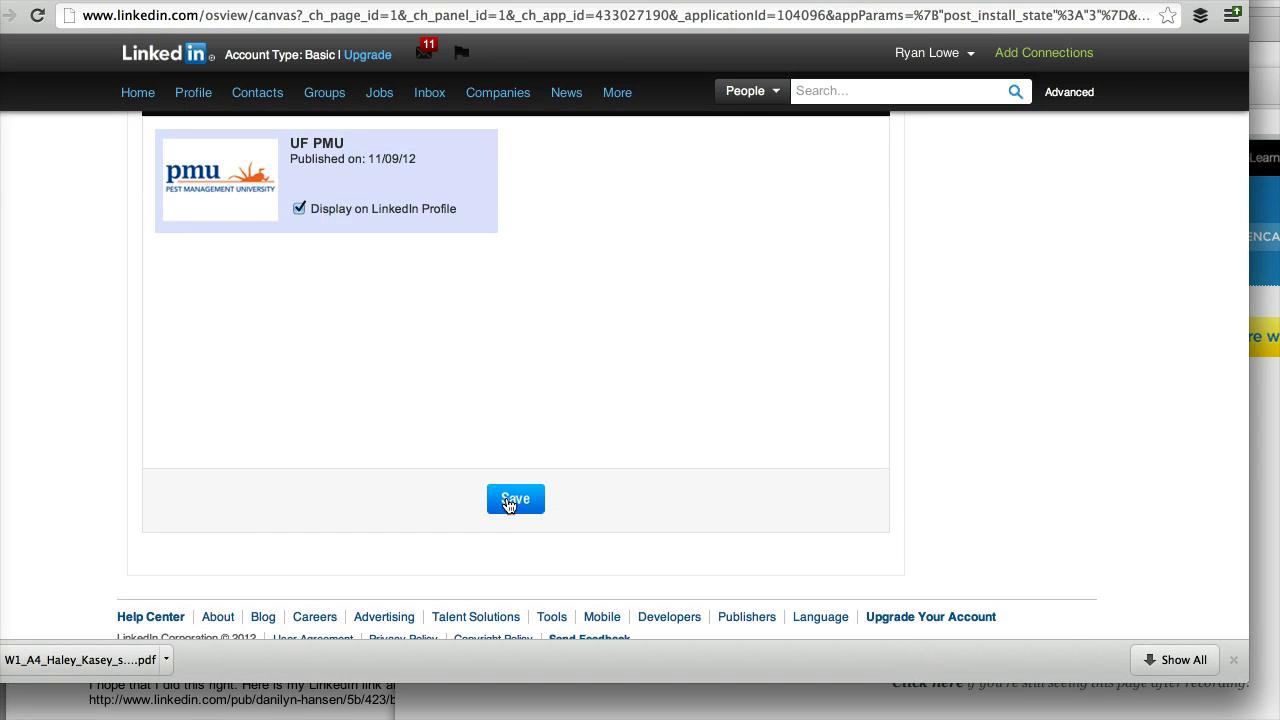
{"action": "scroll", "coordinate": [515, 485], "scroll_direction": "up", "scroll_amount": 5}
{"action": "scroll", "coordinate": [515, 485], "scroll_direction": "down", "scroll_amount": 6}
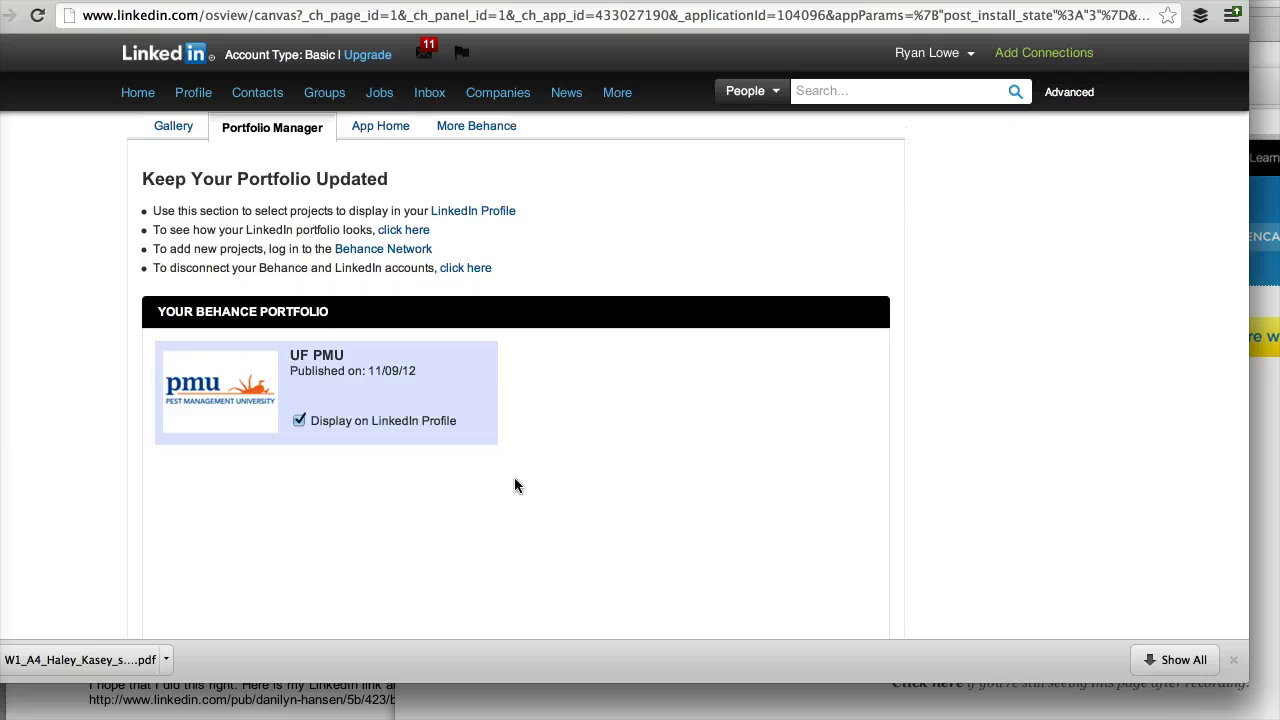
{"action": "left_click", "coordinate": [515, 464]}
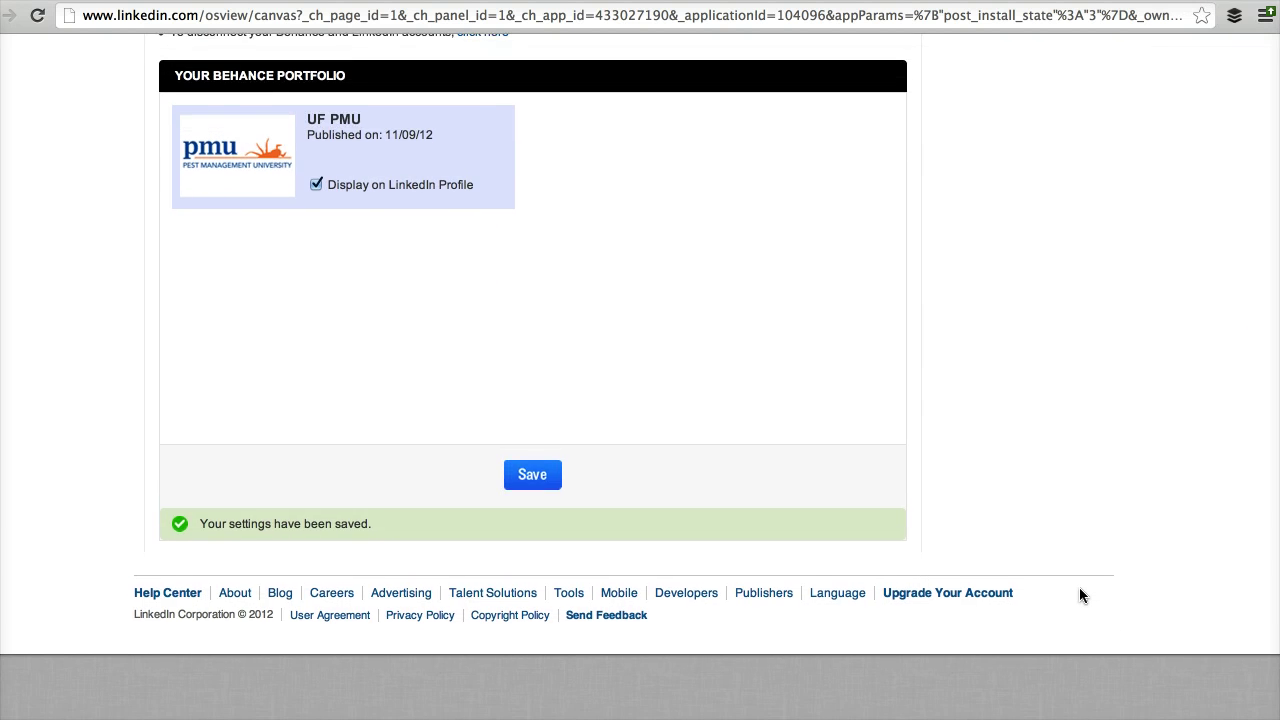
Step: Return to the LinkedIn profile edit page
{"action": "scroll", "coordinate": [1079, 587], "scroll_direction": "up", "scroll_amount": 3}
{"action": "scroll", "coordinate": [1079, 595], "scroll_direction": "up", "scroll_amount": 2}
{"action": "left_click", "coordinate": [210, 92]}
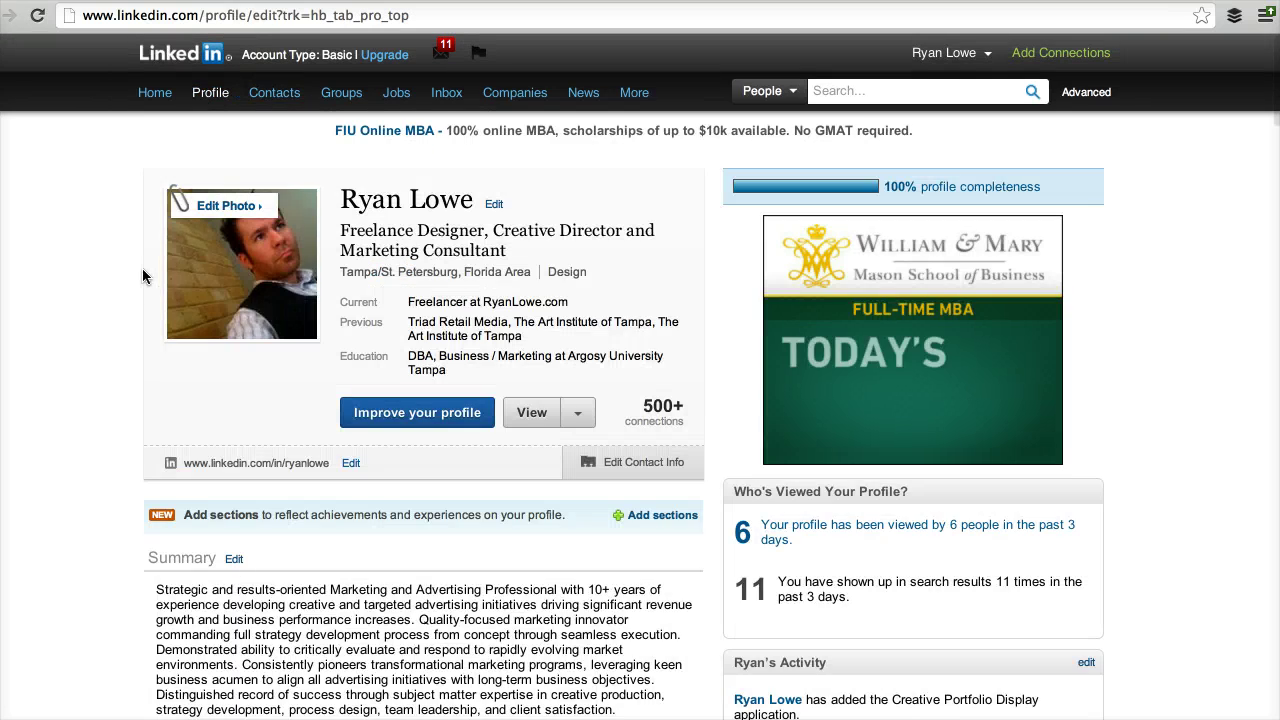
Step: Find the Creative Portfolio Display section on the profile and open the UF PMU gallery
{"action": "scroll", "coordinate": [142, 275], "scroll_direction": "down", "scroll_amount": 3}
{"action": "scroll", "coordinate": [142, 268], "scroll_direction": "down", "scroll_amount": 15}
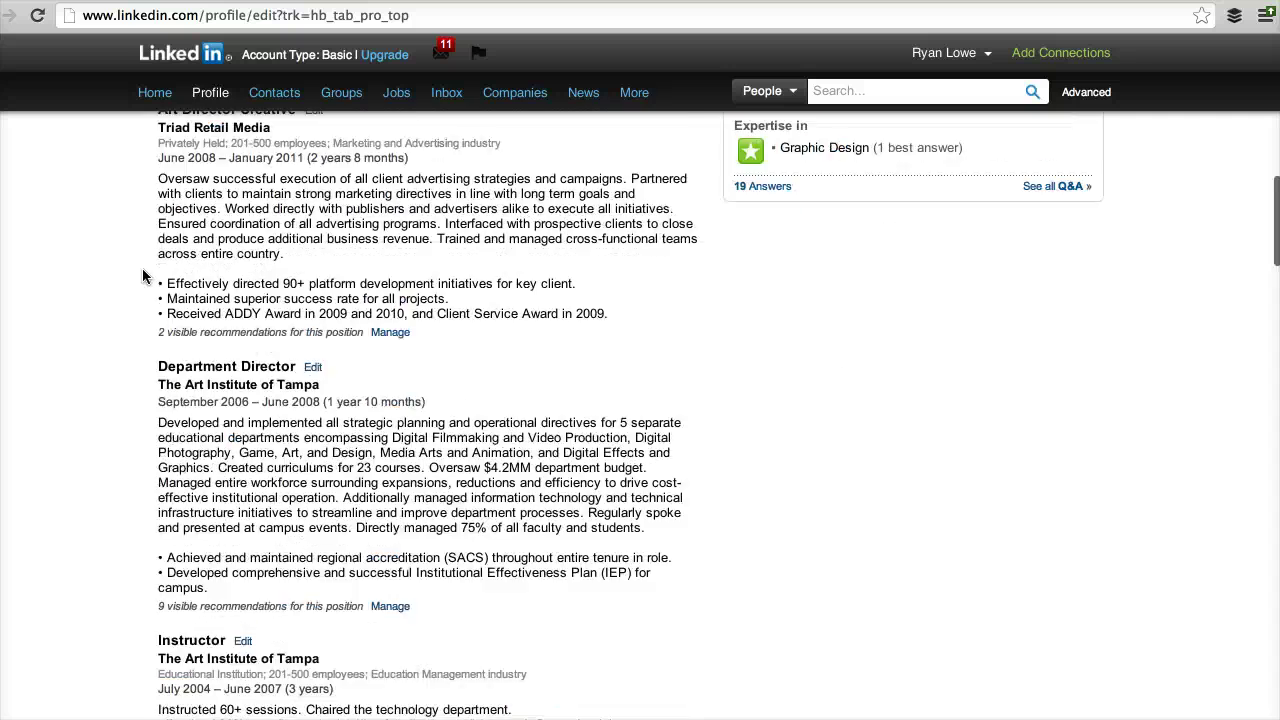
{"action": "scroll", "coordinate": [143, 275], "scroll_direction": "down", "scroll_amount": 20}
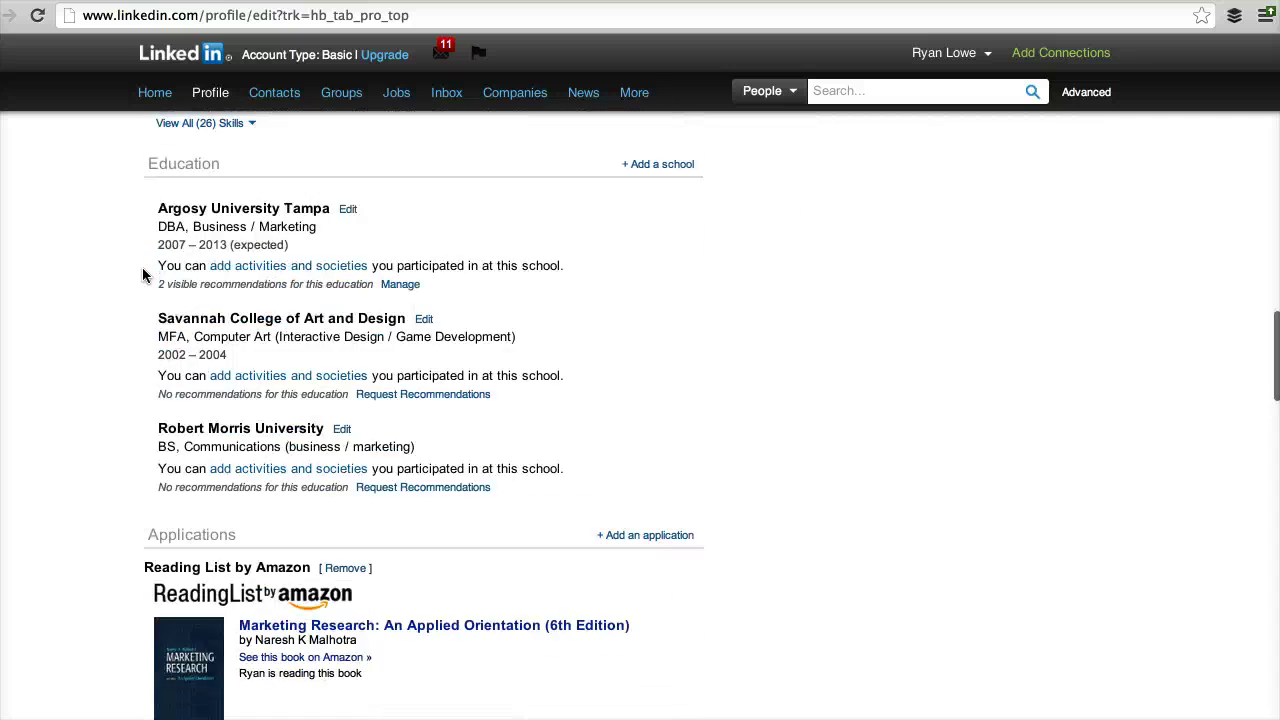
{"action": "scroll", "coordinate": [143, 275], "scroll_direction": "down", "scroll_amount": 5}
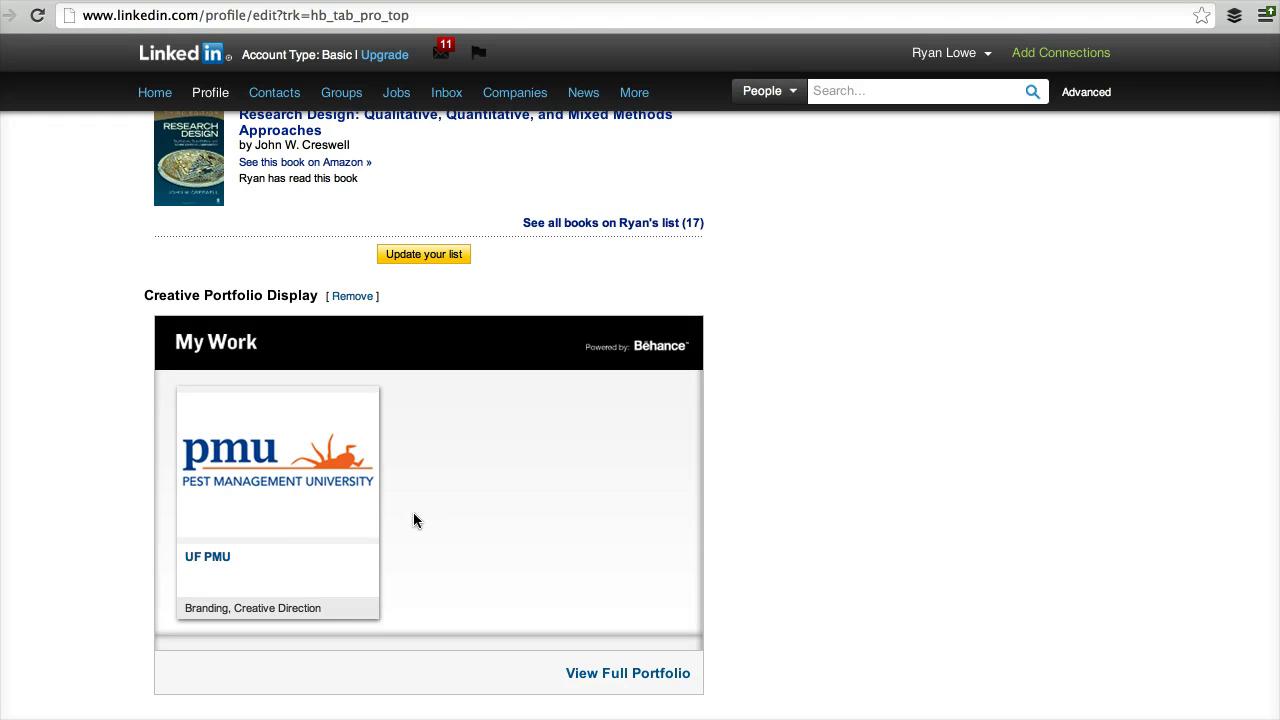
{"action": "left_click", "coordinate": [312, 505]}
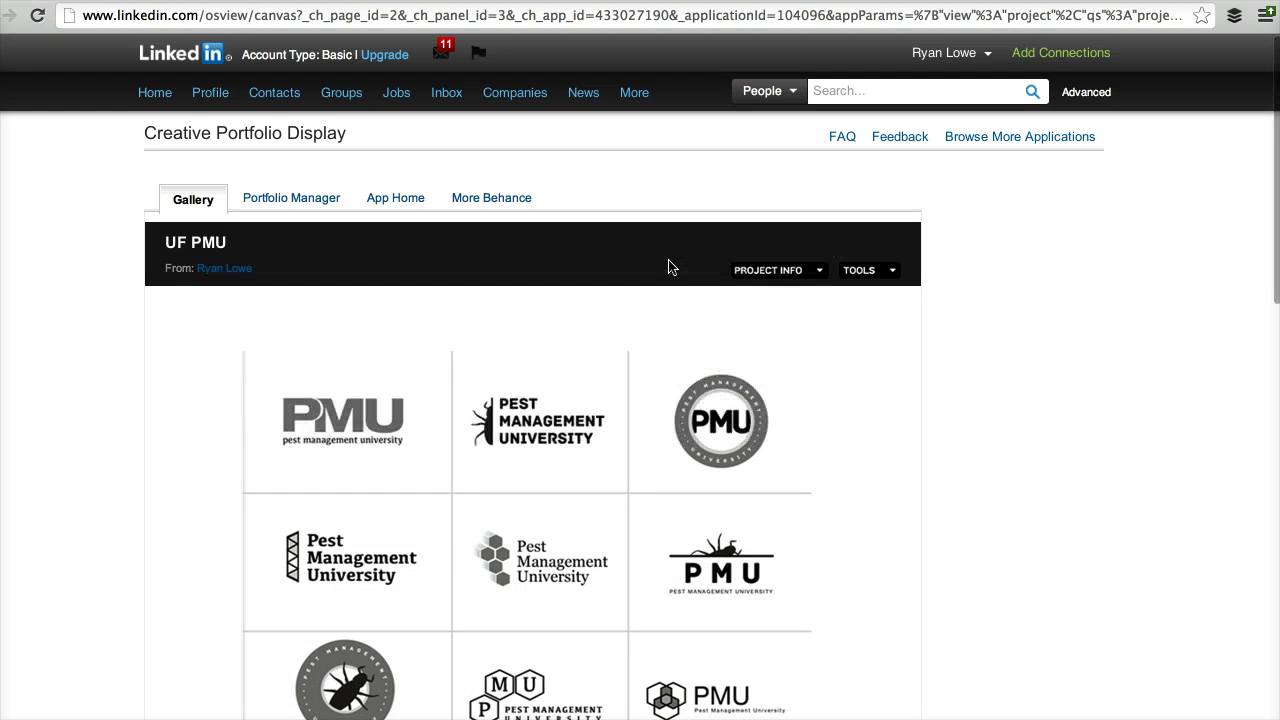
{"action": "scroll", "coordinate": [903, 350], "scroll_direction": "down", "scroll_amount": 3}
{"action": "scroll", "coordinate": [903, 350], "scroll_direction": "down", "scroll_amount": 15}
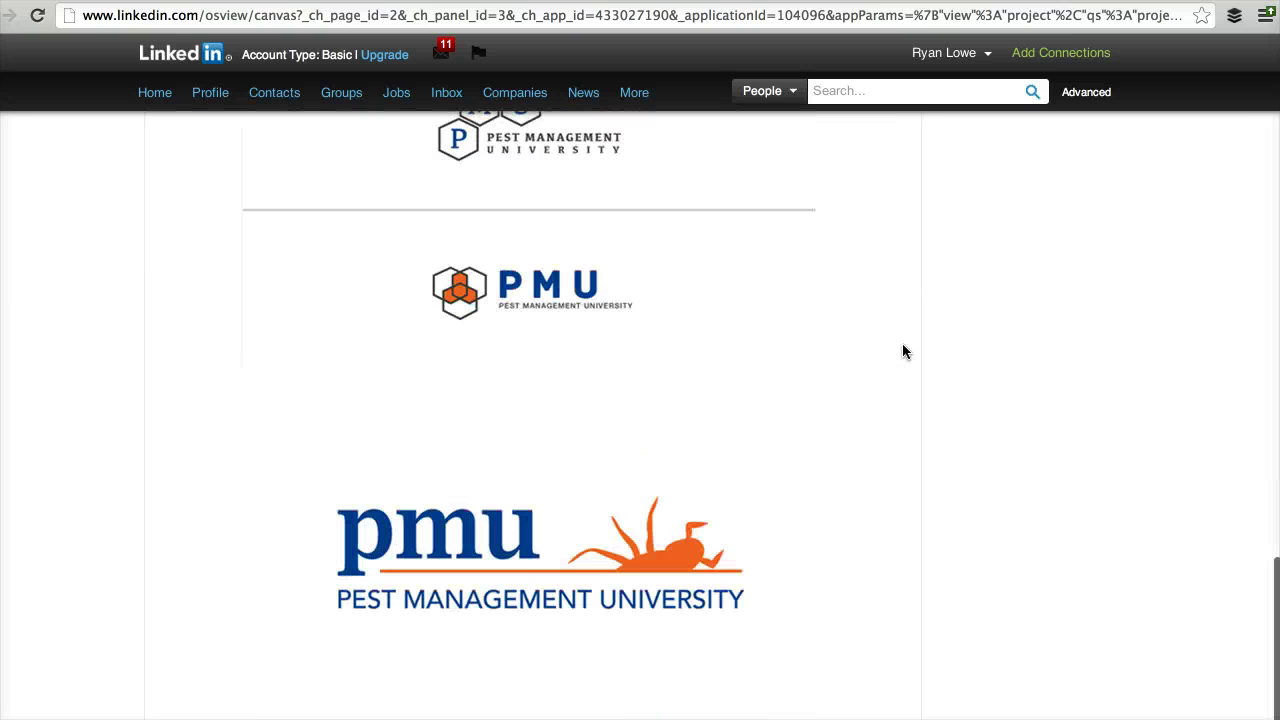
{"action": "scroll", "coordinate": [902, 351], "scroll_direction": "down", "scroll_amount": 5}
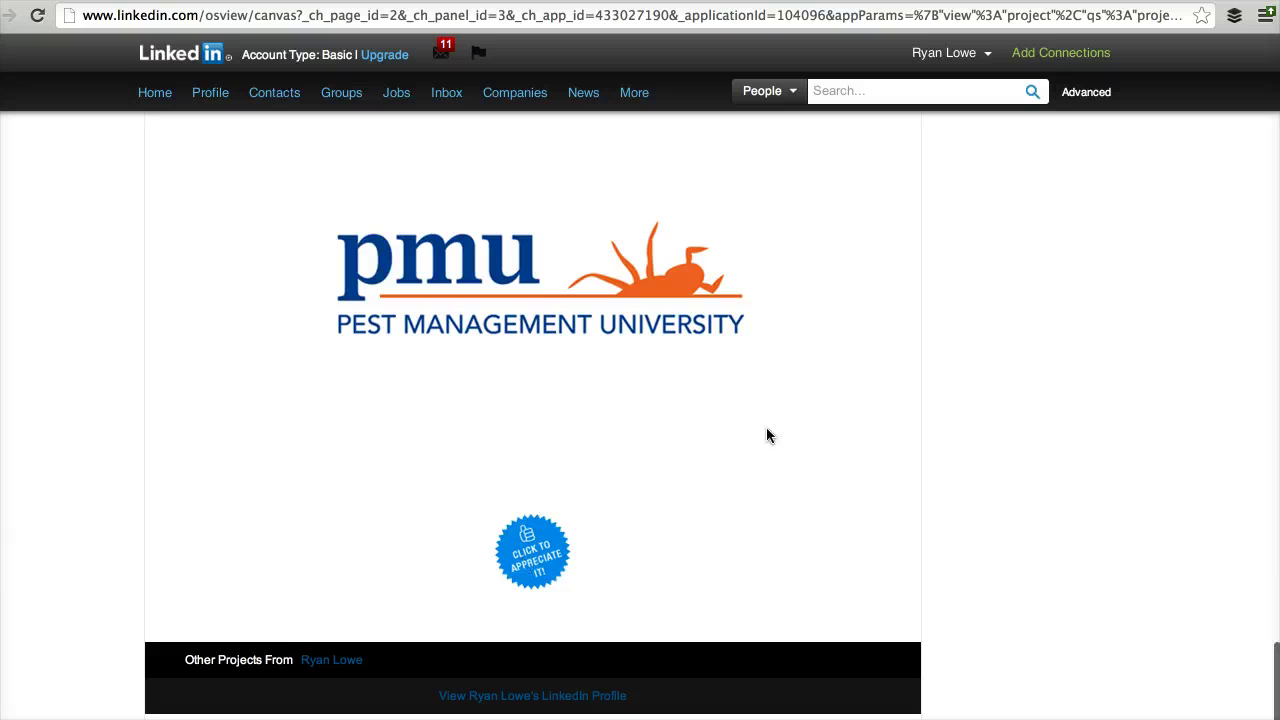
{"action": "scroll", "coordinate": [931, 420], "scroll_direction": "up", "scroll_amount": 20}
{"action": "scroll", "coordinate": [745, 372], "scroll_direction": "down", "scroll_amount": 1}
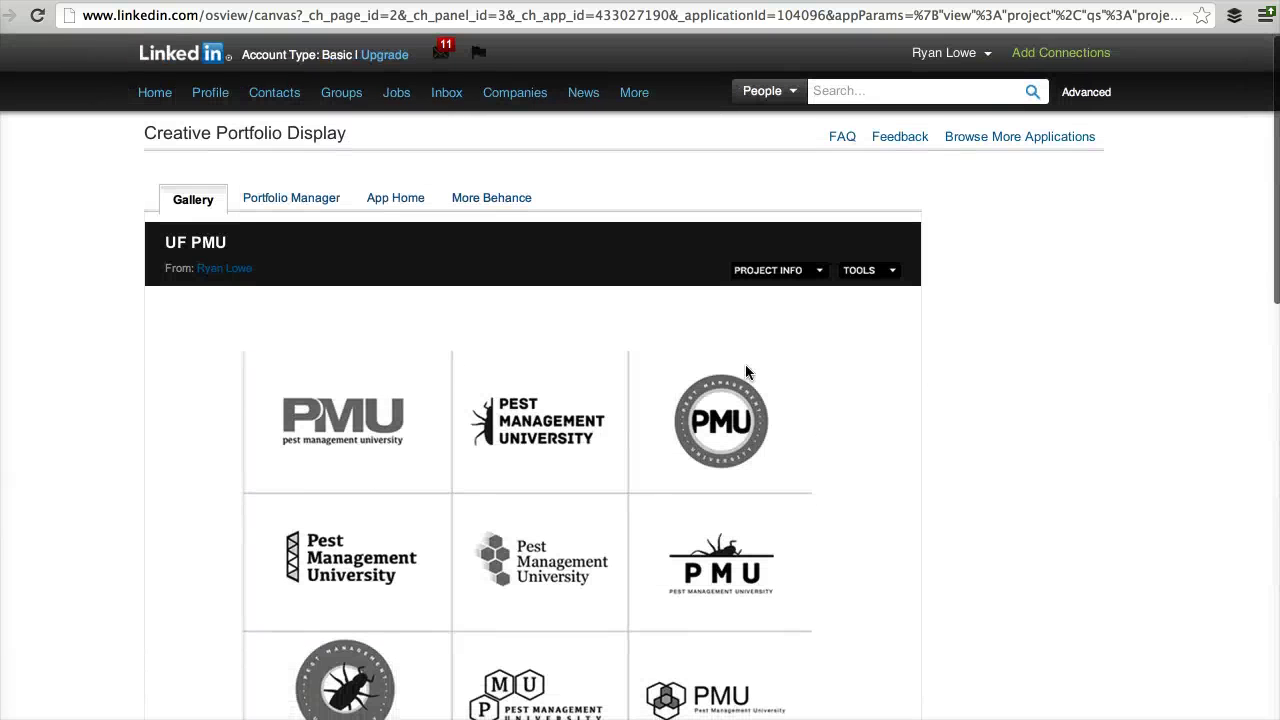